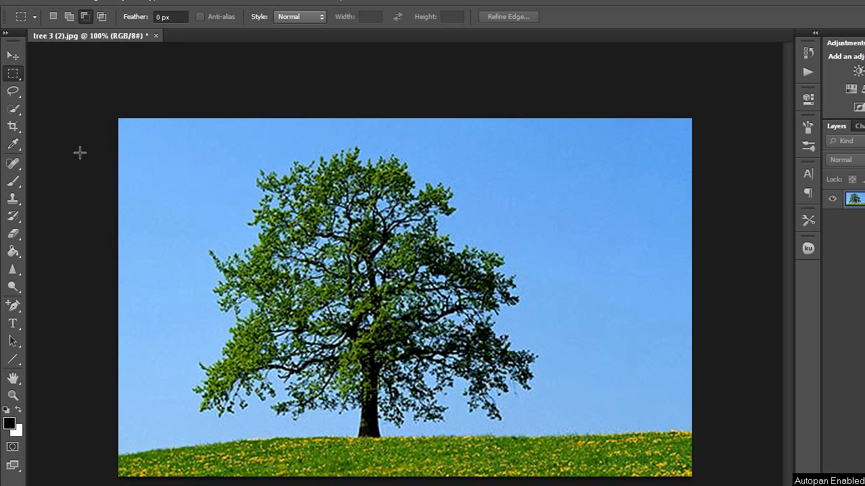
Step: Duplicate the background layer, then compare the individual colour channels and make the Blue channel active
key("ctrl+j")
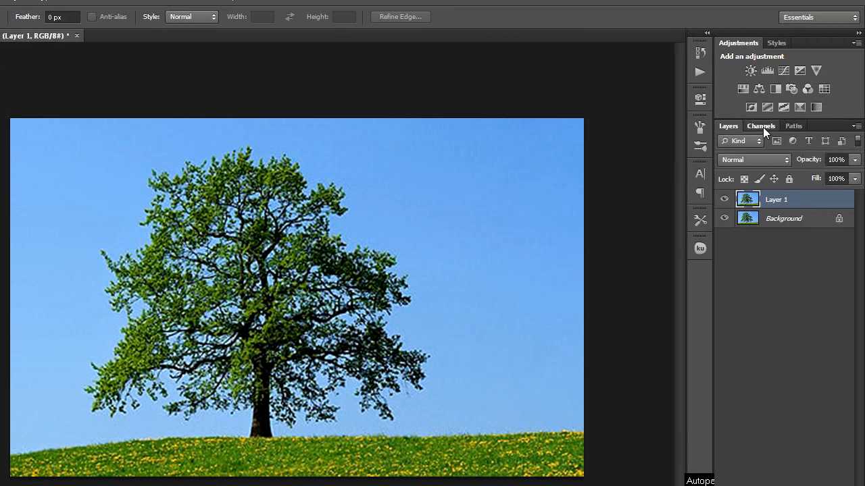
left_click(762, 127)
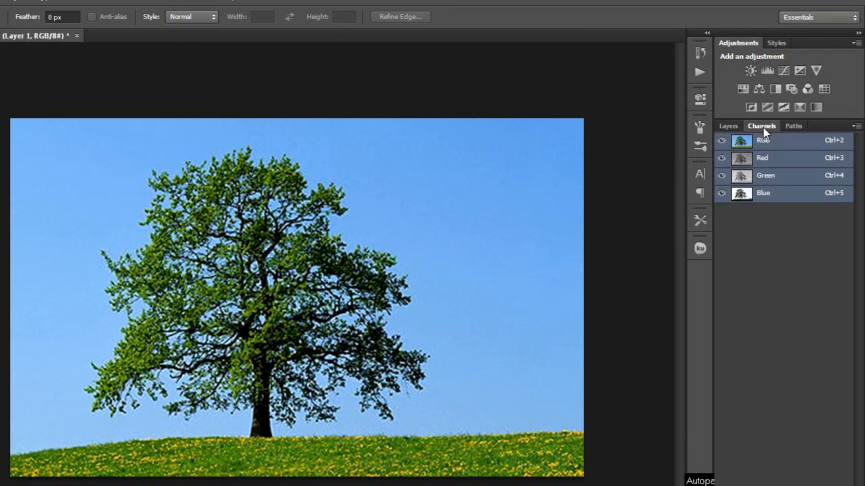
left_click(778, 161)
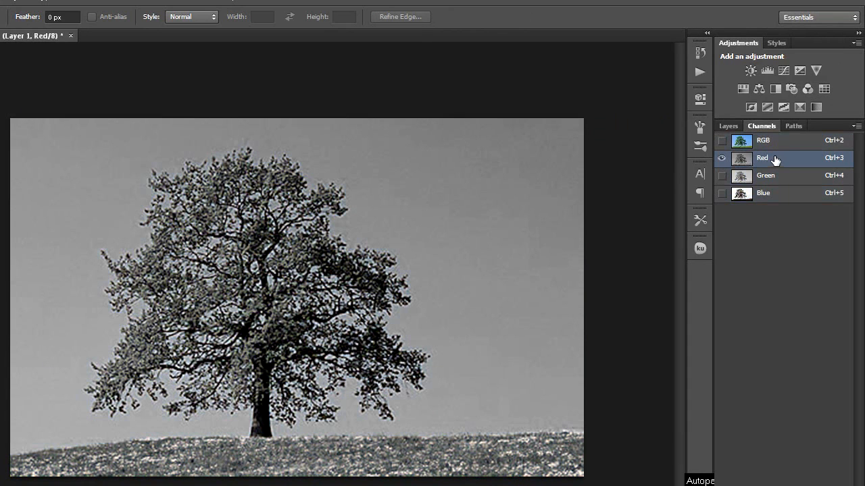
left_click(786, 177)
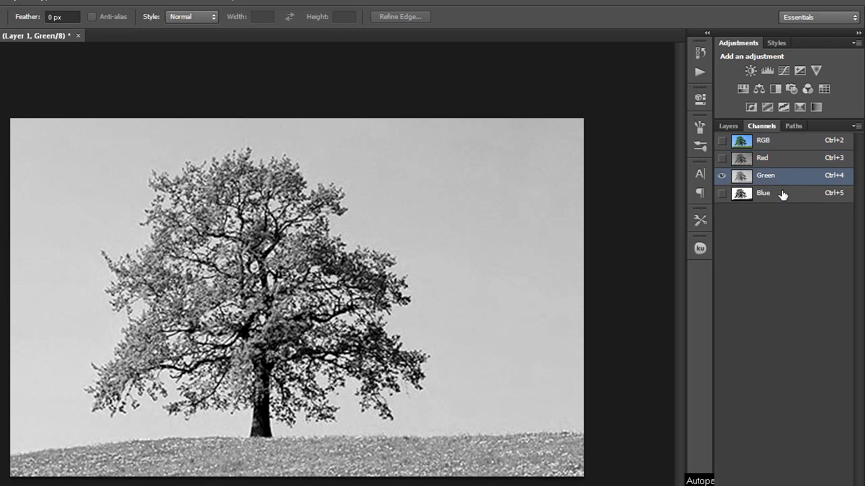
left_click(782, 197)
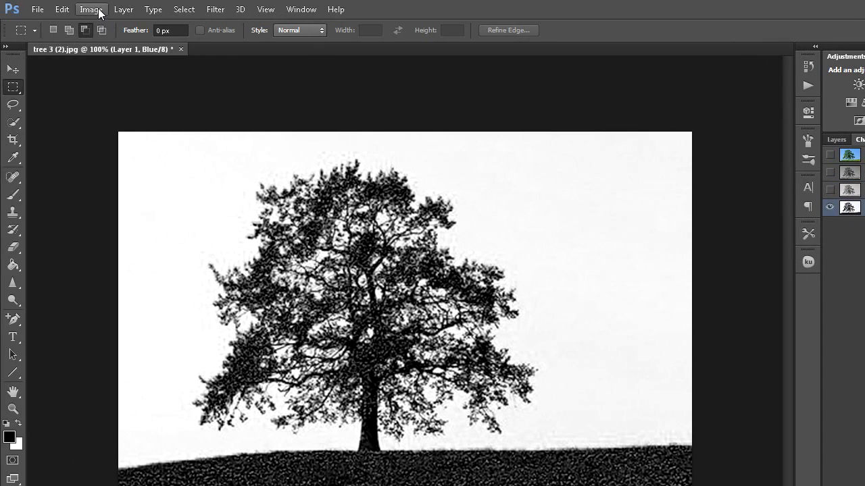
Step: Use Calculations to blend the Blue channel with itself in Multiply mode at 100% opacity into a new channel
left_click(0, 0)
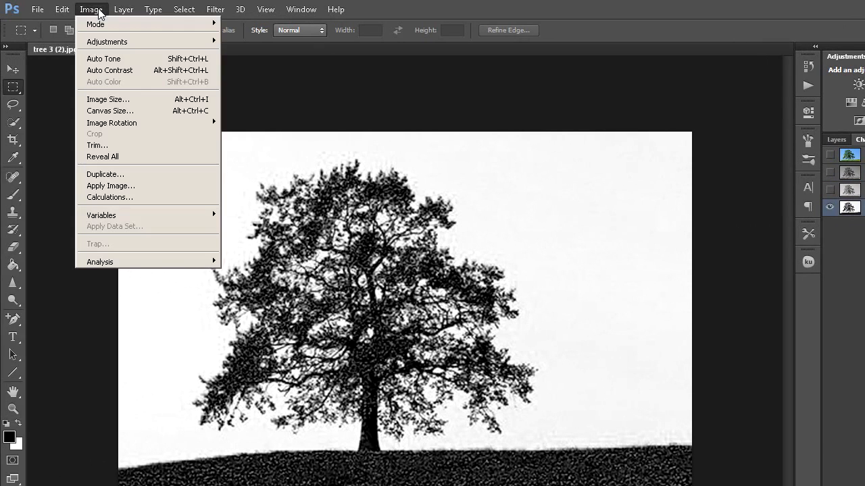
left_click(132, 197)
left_click(645, 275)
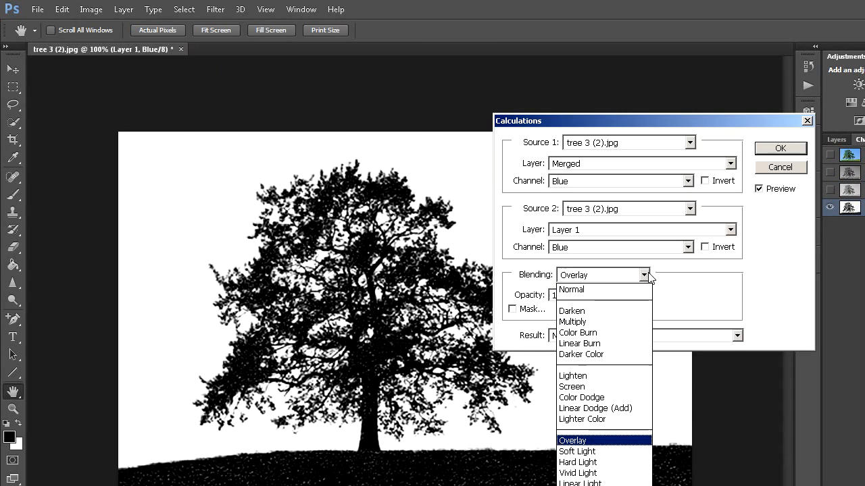
left_click(573, 323)
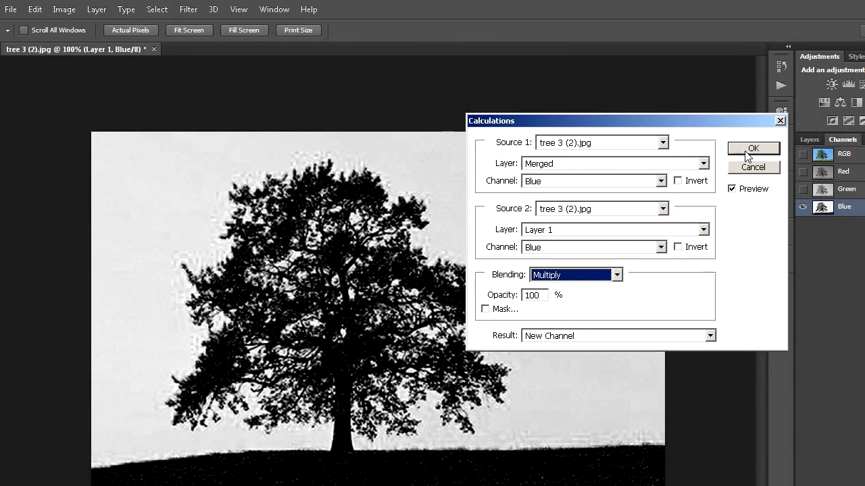
left_click(780, 148)
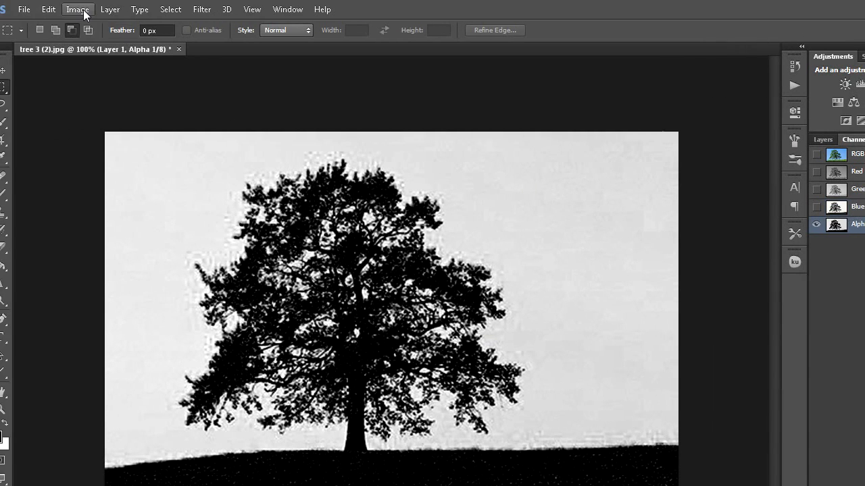
Step: Run Calculations on the Alpha 1 channel with Overlay blending at 100% opacity, output to a new channel
left_click(95, 10)
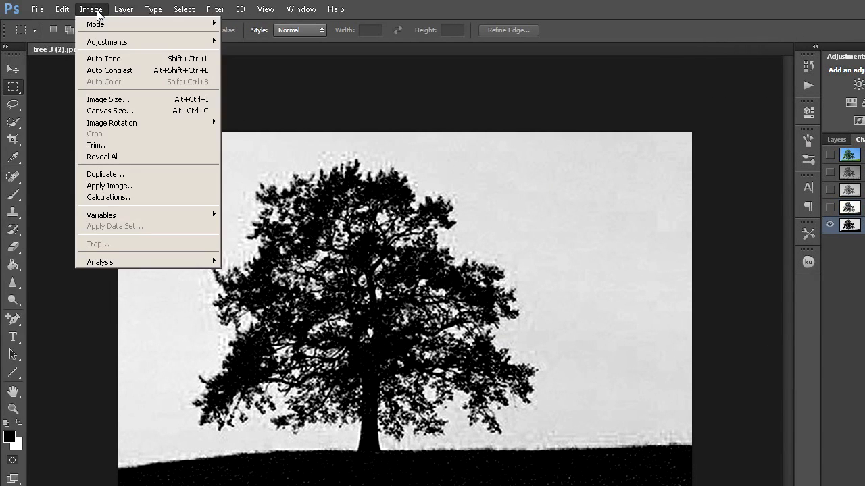
left_click(123, 198)
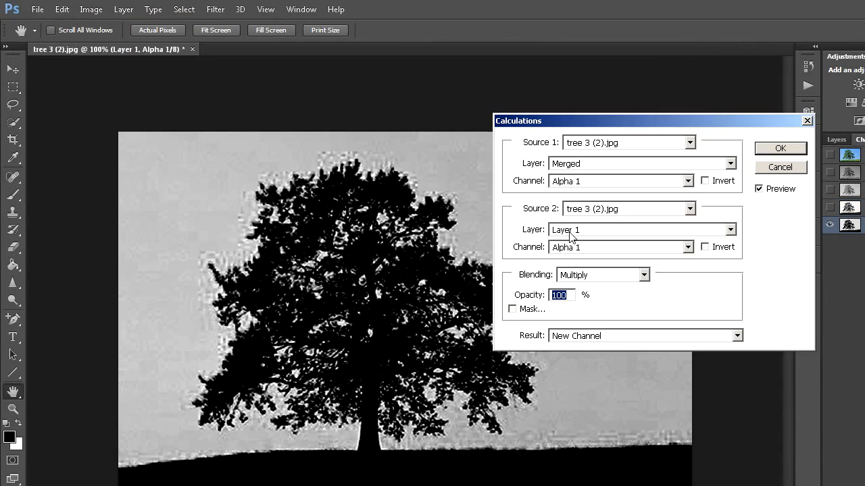
left_click(645, 276)
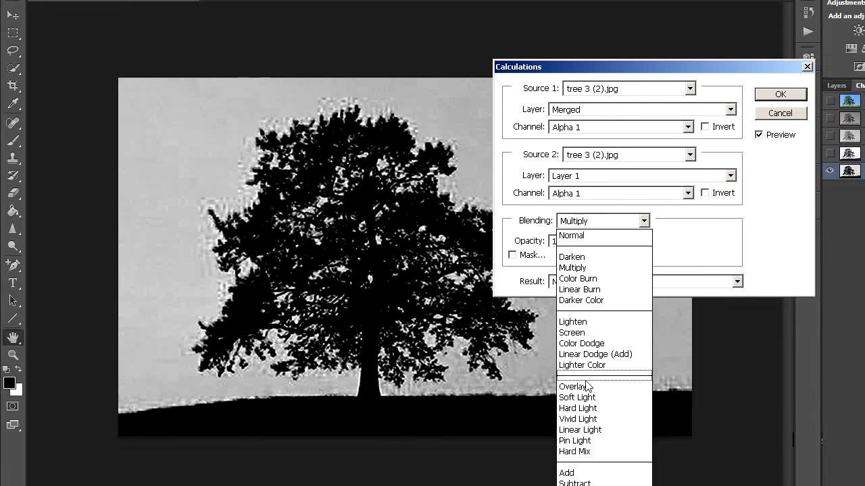
left_click(585, 385)
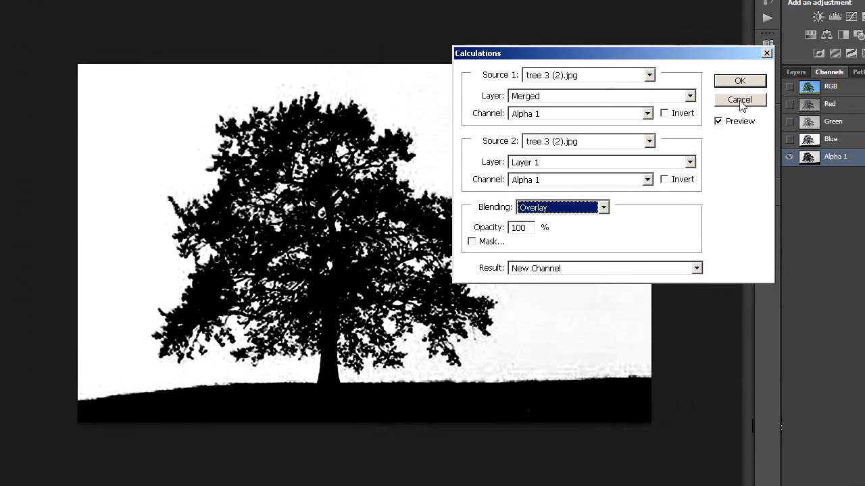
left_click(779, 94)
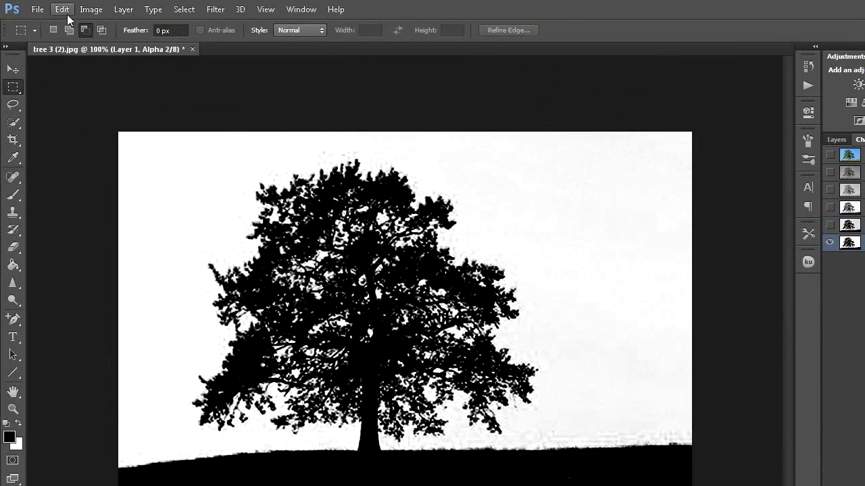
Step: Apply Levels to the Alpha 2 channel with the white input level set to 146, turning the sky pure white
left_click(90, 10)
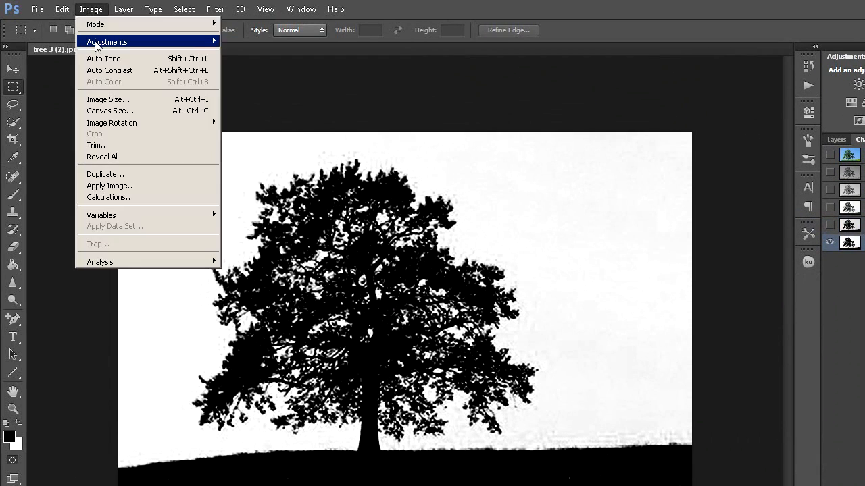
mouse_move(98, 42)
left_click(245, 53)
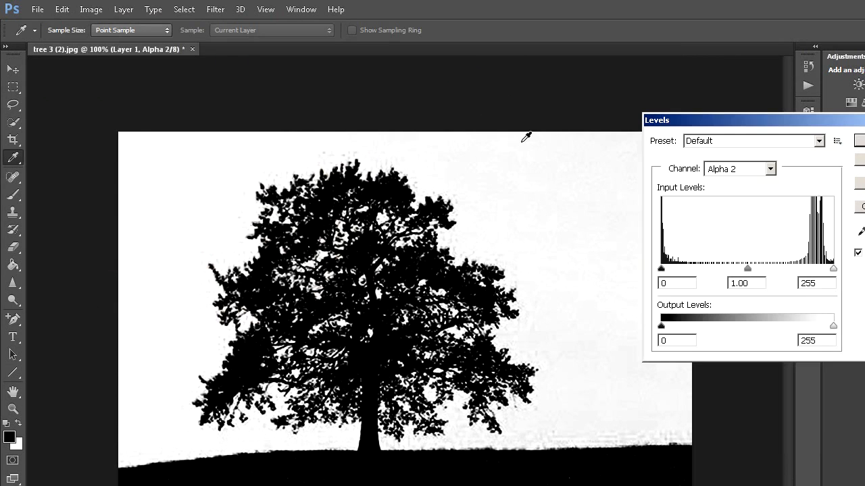
left_click_drag(726, 272, 653, 268)
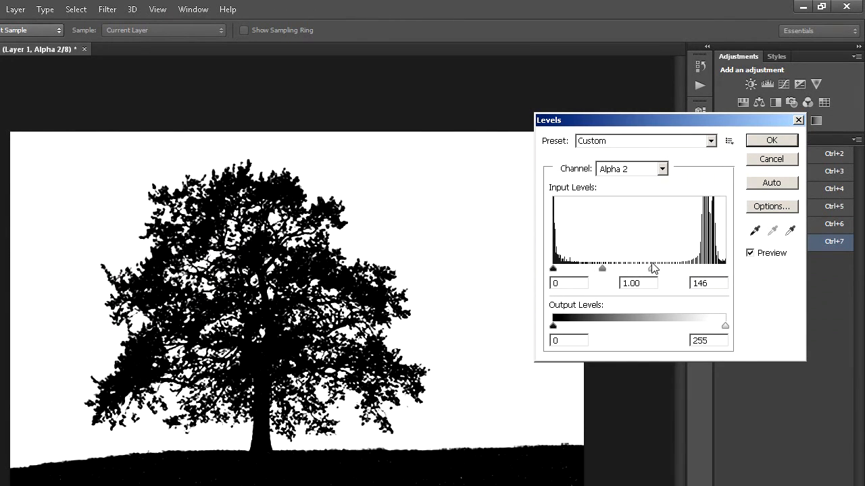
left_click(774, 143)
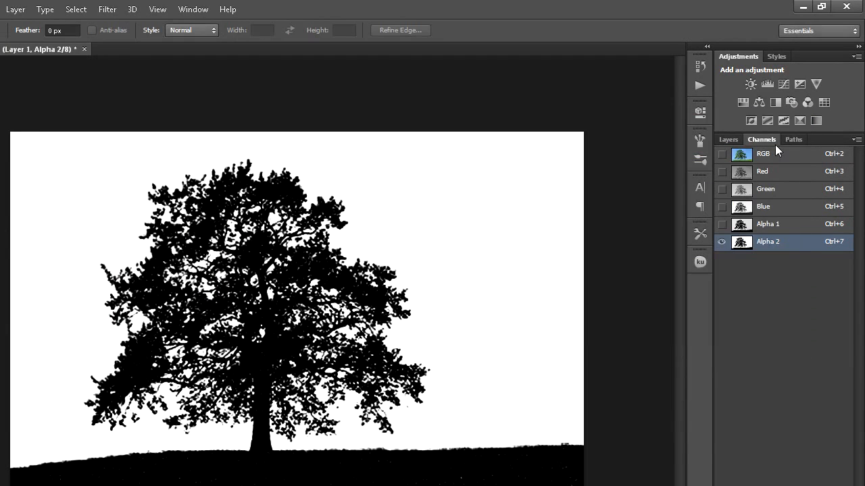
Step: Load the Alpha 2 channel as an inverted selection covering the tree and grass, and return to the full-colour Layer 1
left_click(742, 244, "ctrl")
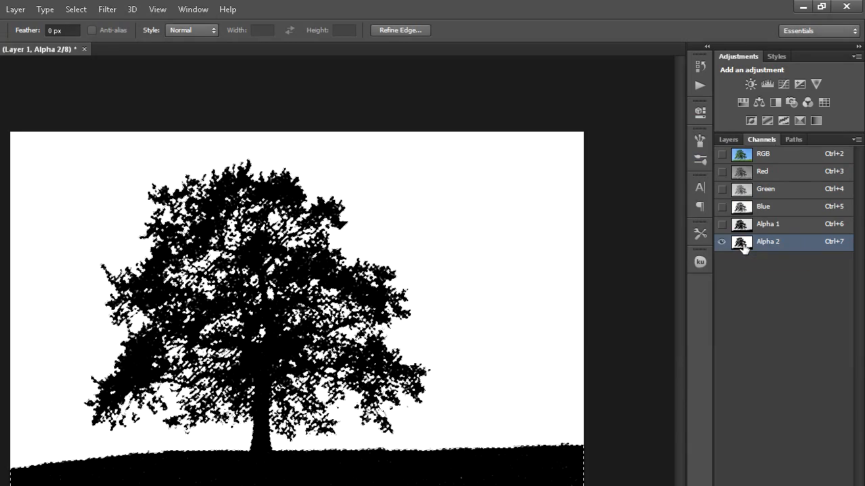
left_click(733, 140)
left_click(807, 217)
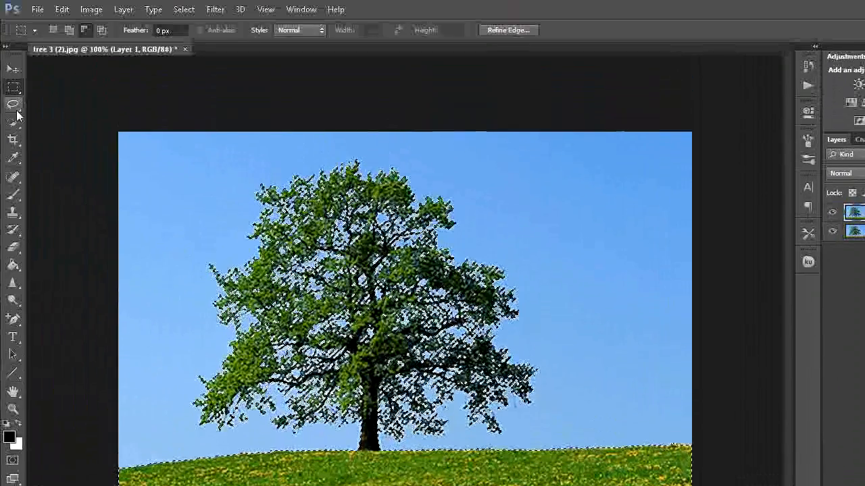
Step: Subtract the grass hill from the selection with the Quick Selection tool so only the tree stays selected
left_click(14, 122)
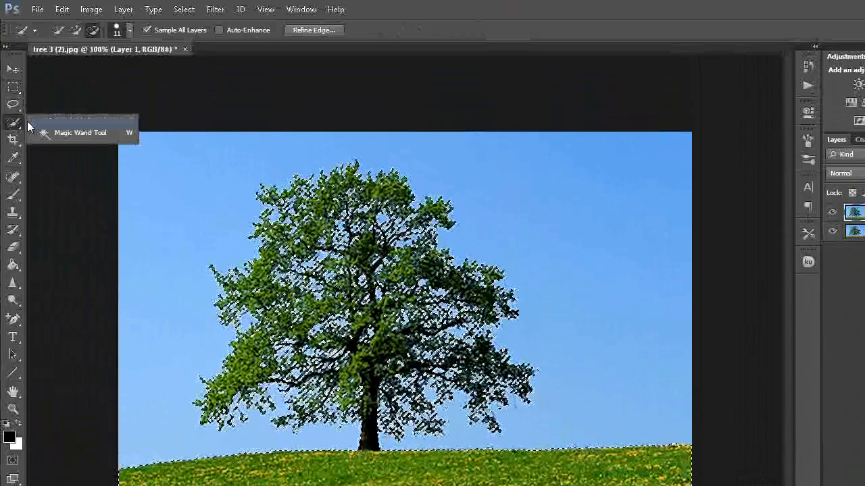
left_click(68, 119)
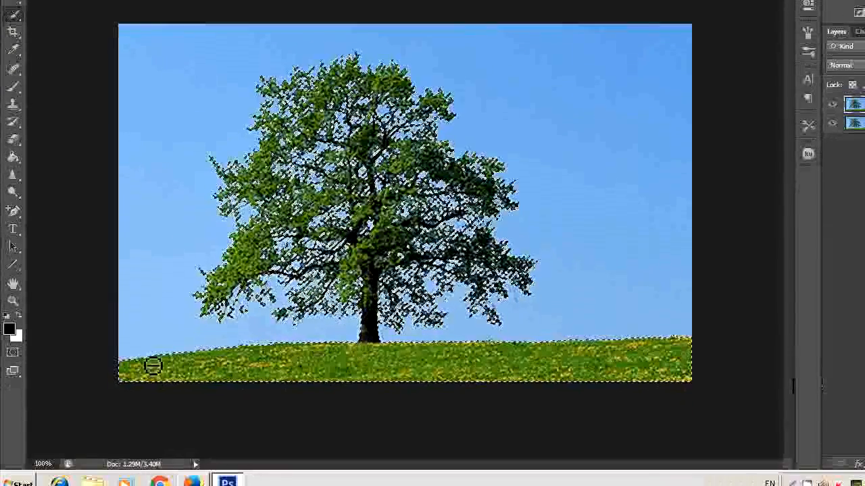
left_click_drag(153, 366, 205, 386)
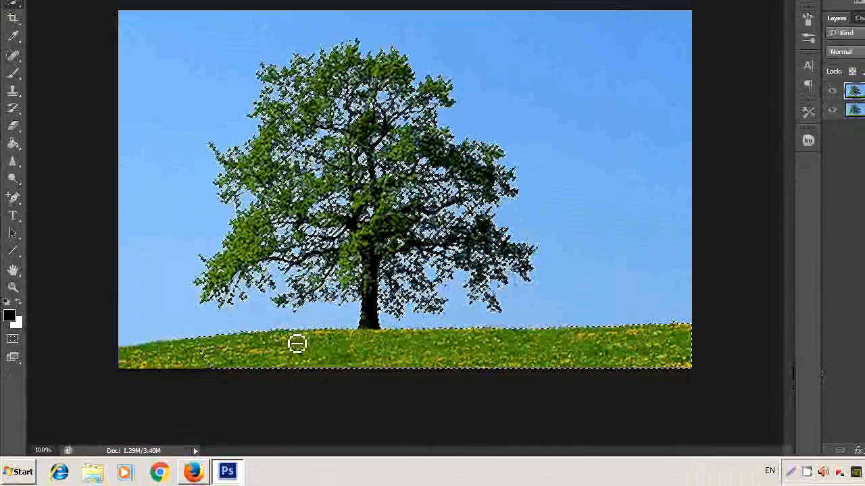
left_click(589, 375)
mouse_move(575, 352)
left_mouse_down()
mouse_move(633, 331)
mouse_move(670, 352)
left_mouse_up()
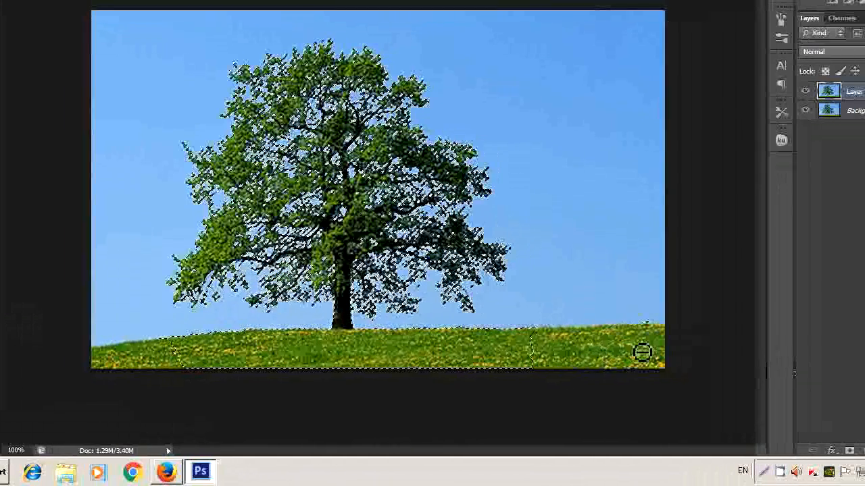
mouse_move(449, 350)
left_mouse_down()
mouse_move(445, 376)
mouse_move(451, 337)
left_mouse_up()
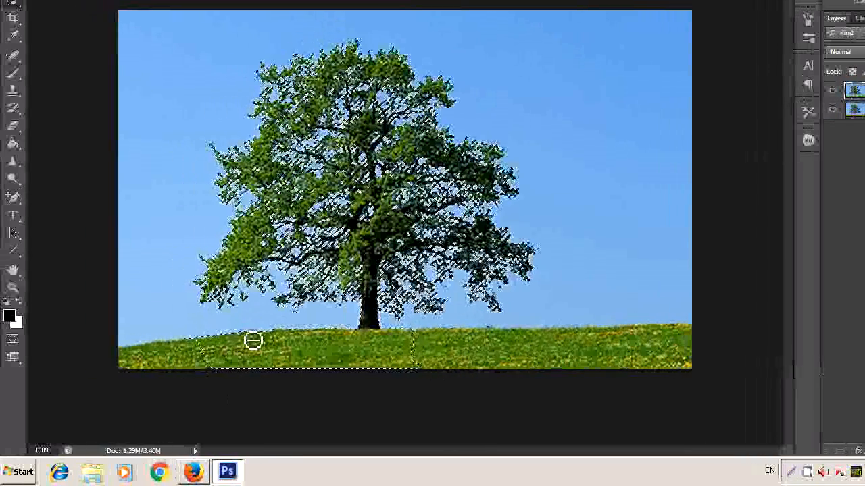
mouse_move(264, 353)
left_mouse_down()
mouse_move(309, 378)
mouse_move(318, 340)
left_mouse_up()
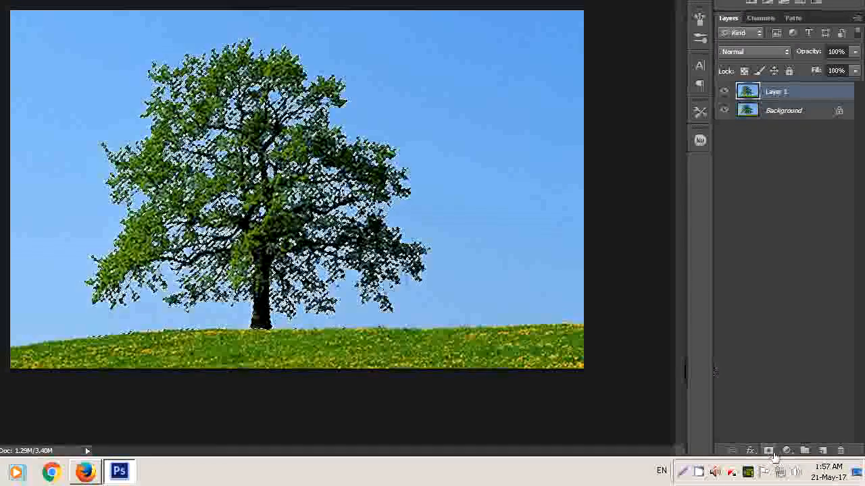
Step: Add a layer mask to Layer 1 from the tree selection and hide the Background layer
left_click(769, 451)
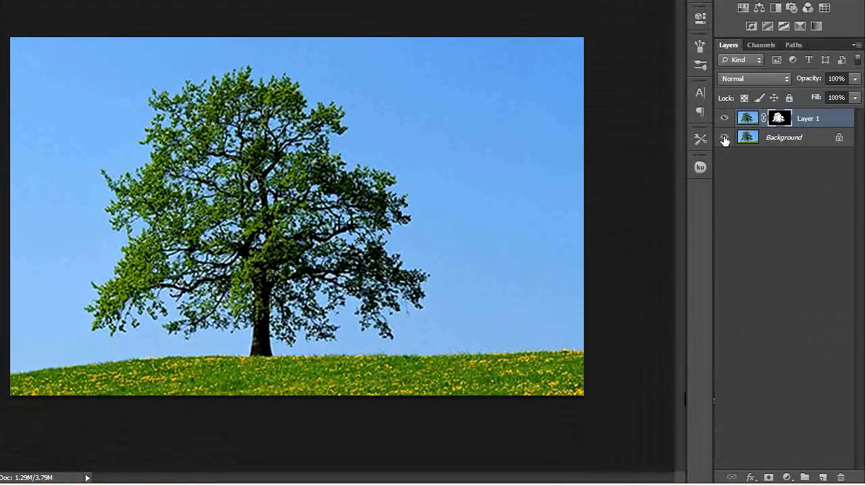
left_click(724, 138)
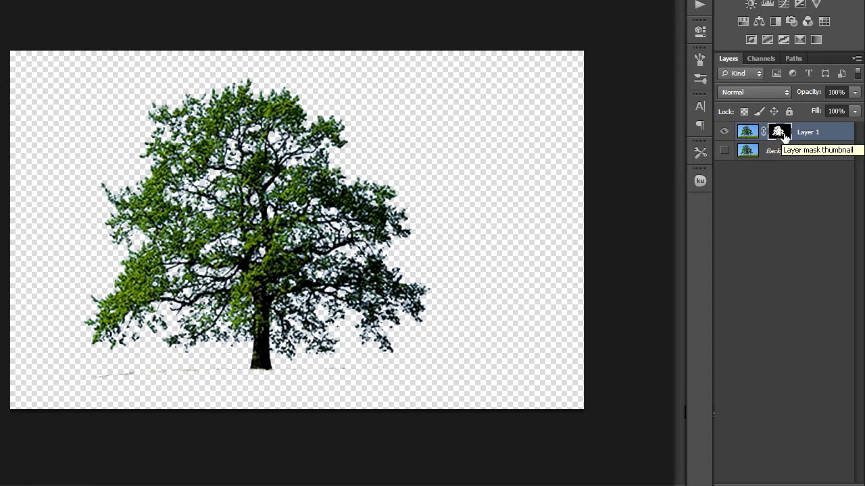
Step: Display the Layer 1 mask on its own and set the Brush to Overlay mode with a 29 px size
left_click(784, 135, "alt")
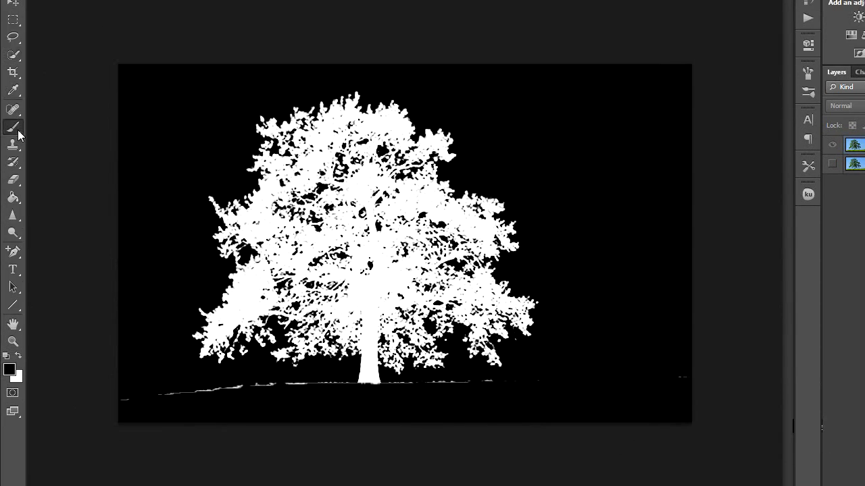
left_click(209, 31)
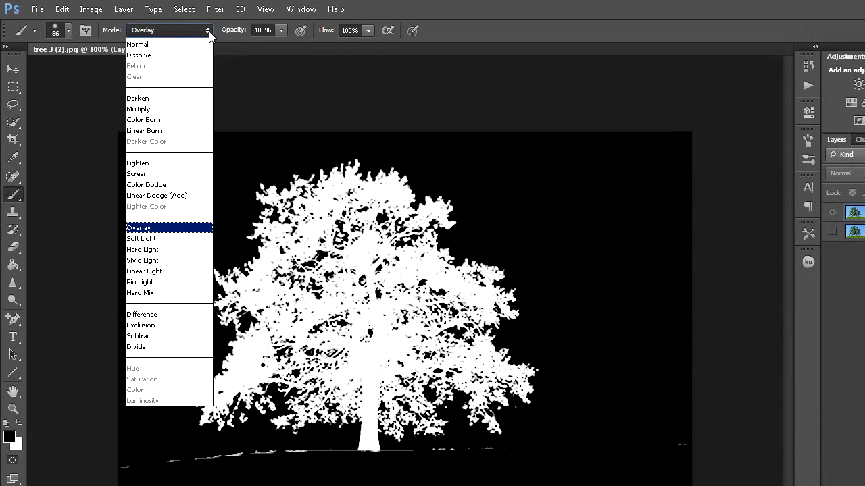
left_click(157, 230)
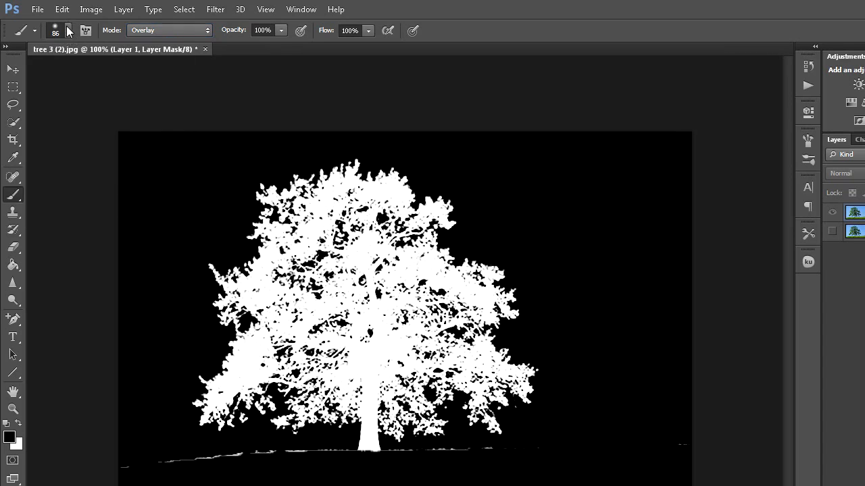
left_click(68, 31)
left_click(39, 73)
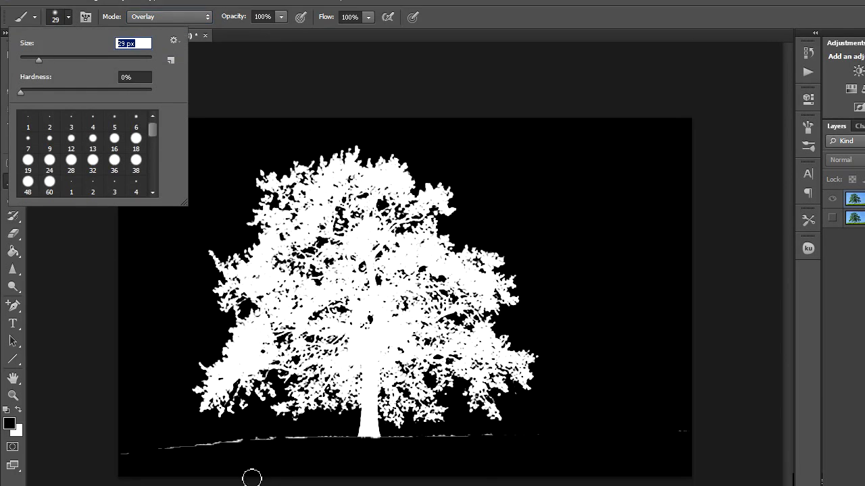
Step: Paint black over the leftover white horizon line on both sides of the trunk in the Layer 1 mask
left_click_drag(328, 455, 254, 456)
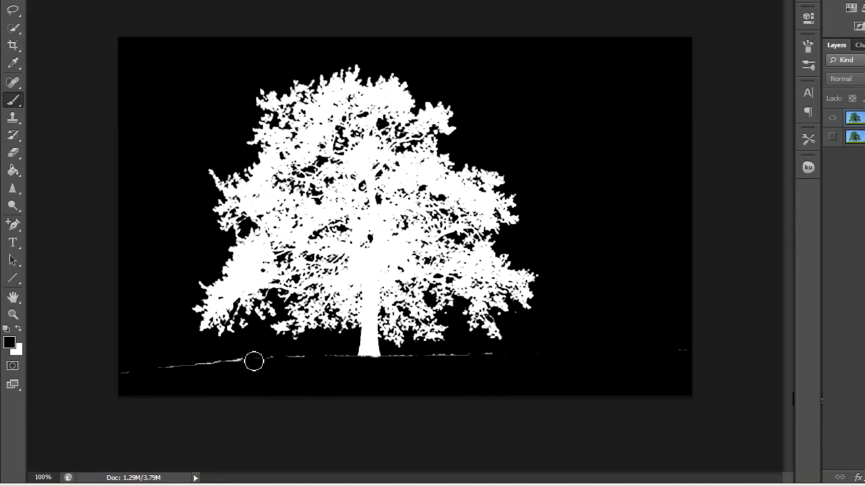
mouse_move(254, 362)
left_mouse_down()
mouse_move(283, 348)
mouse_move(135, 359)
mouse_move(342, 343)
mouse_move(298, 352)
left_mouse_up()
left_click_drag(167, 364, 225, 378)
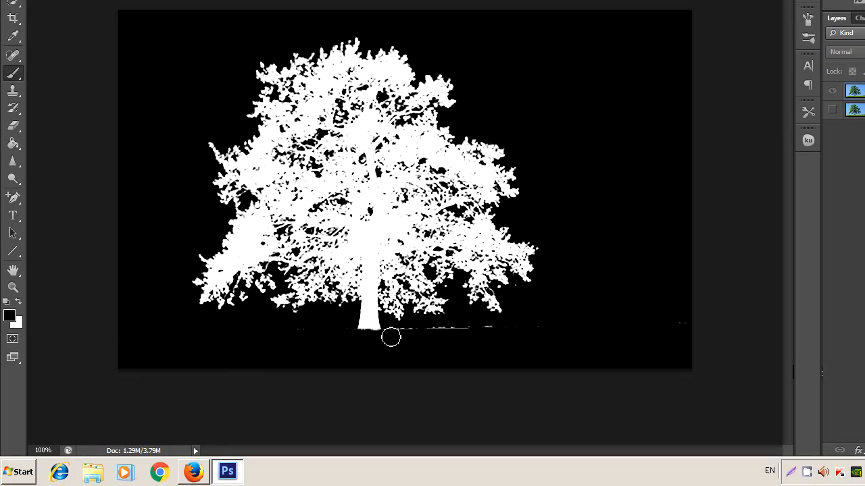
left_click_drag(391, 337, 488, 336)
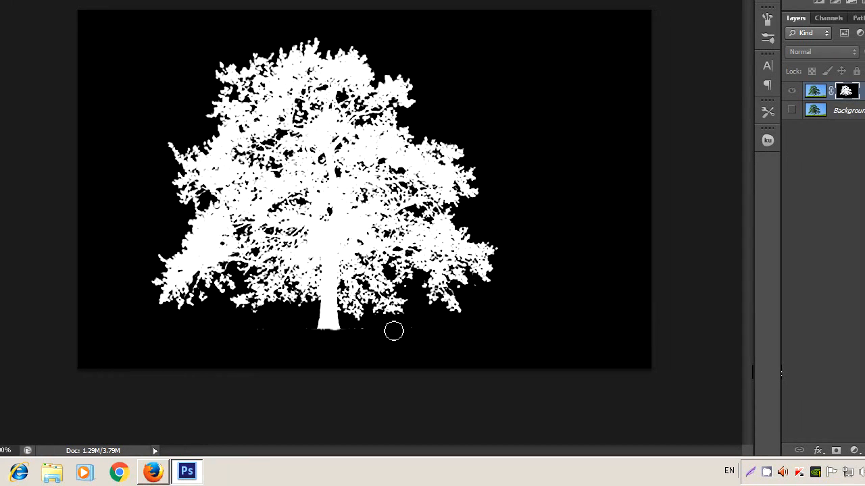
mouse_move(374, 332)
left_mouse_down()
mouse_move(366, 329)
mouse_move(422, 338)
left_mouse_up()
left_click_drag(264, 333, 260, 334)
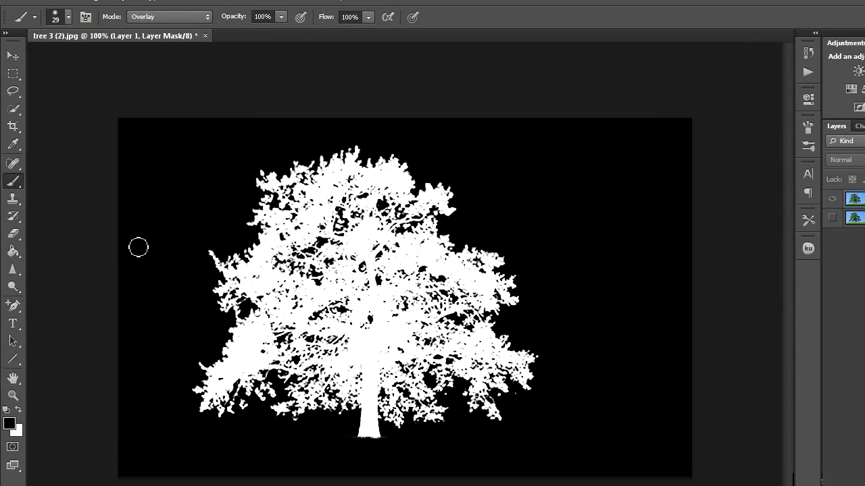
left_click(21, 356)
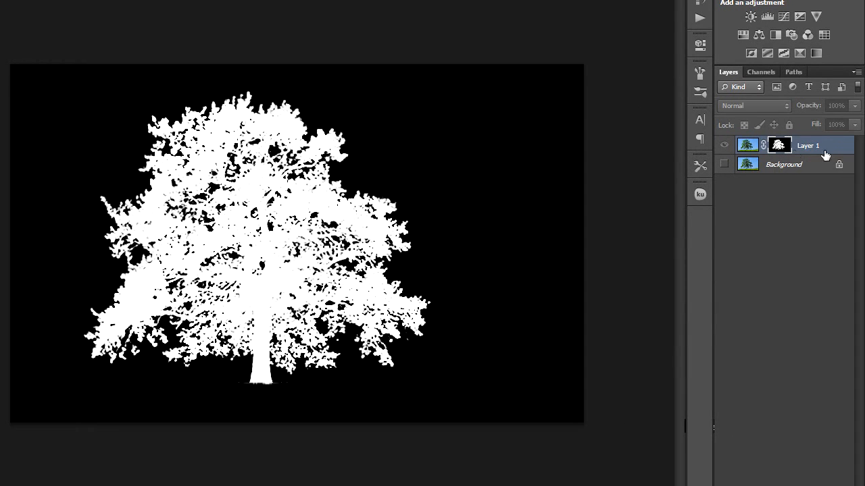
Step: Leave the mask-only view of Layer 1 and make the Background layer visible again
left_click(780, 146, "alt")
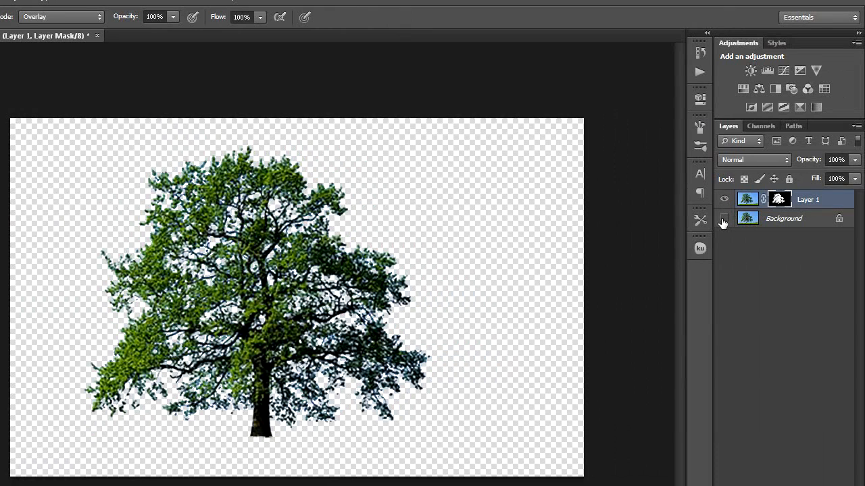
left_click(724, 219)
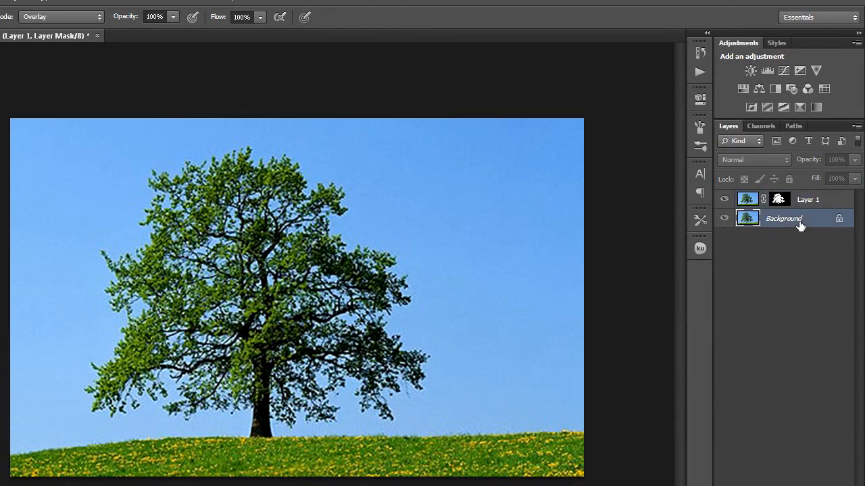
Step: Convert the Background into a regular layer named Layer 0 and fill it with white
double_click(799, 226)
left_click(648, 162)
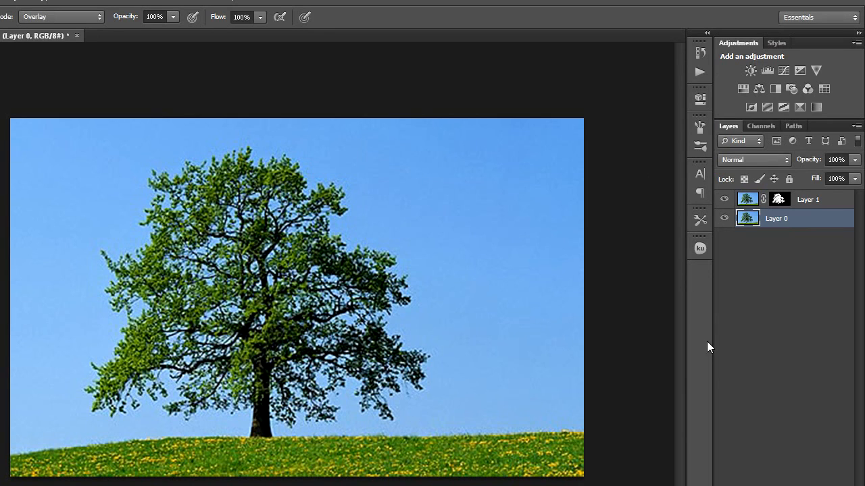
key("ctrl+BackSpace")
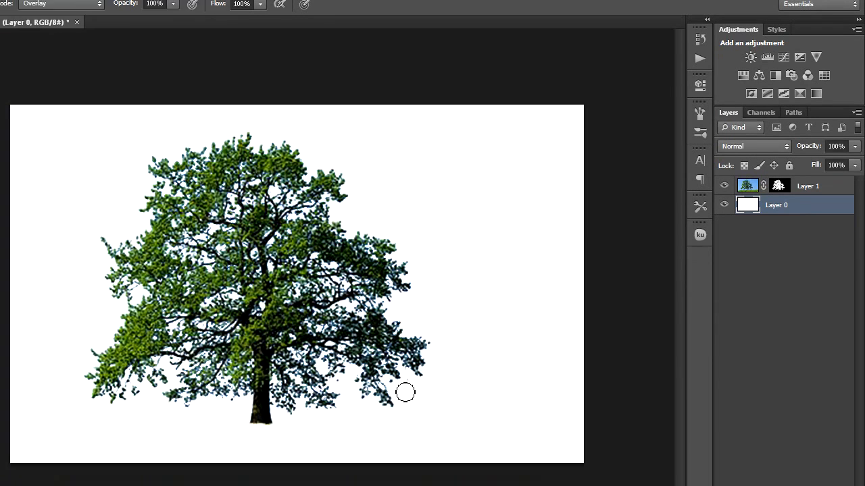